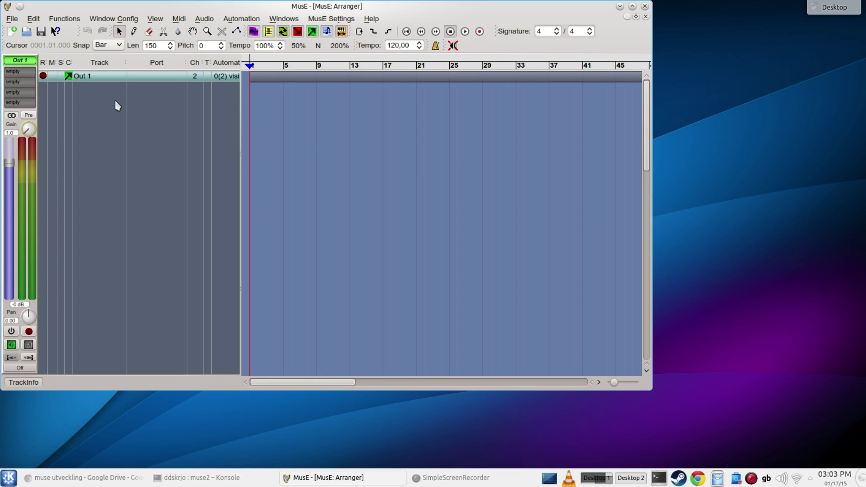
# Add a Tal-Vocoder-II LV2 synth track from the track list's Add Synth > LV2 (synths) menu
pyautogui.rightClick(118, 100)
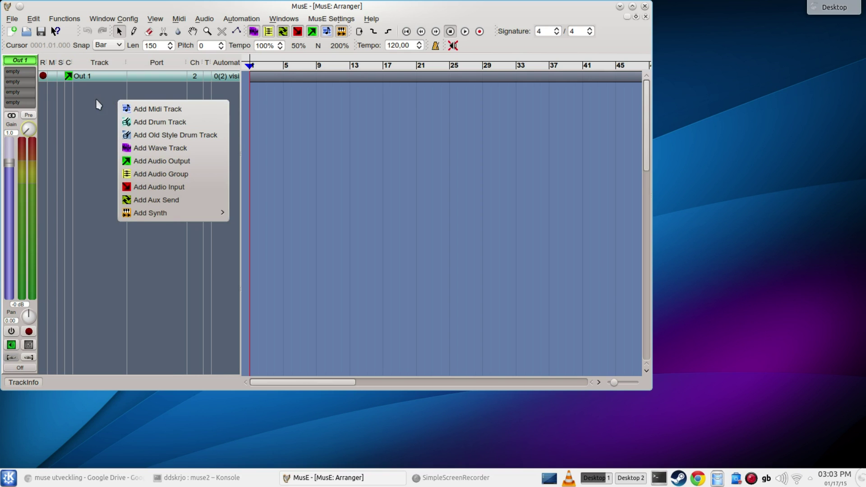
pyautogui.click(104, 115)
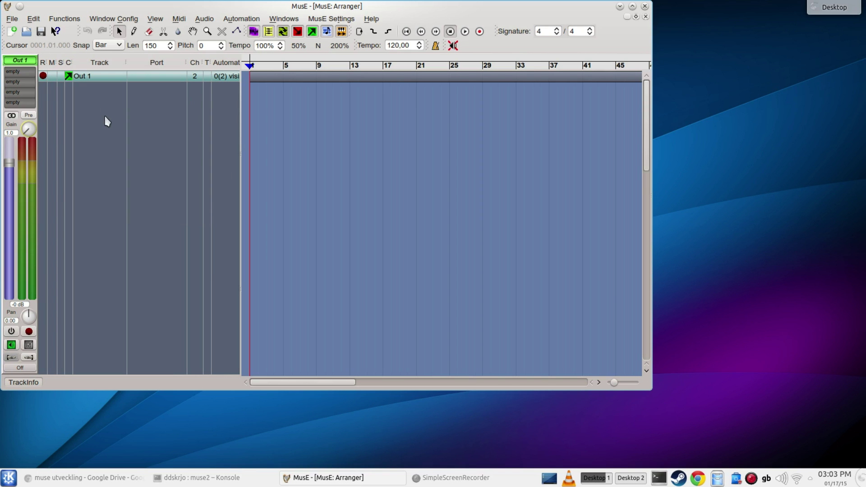
pyautogui.rightClick(124, 106)
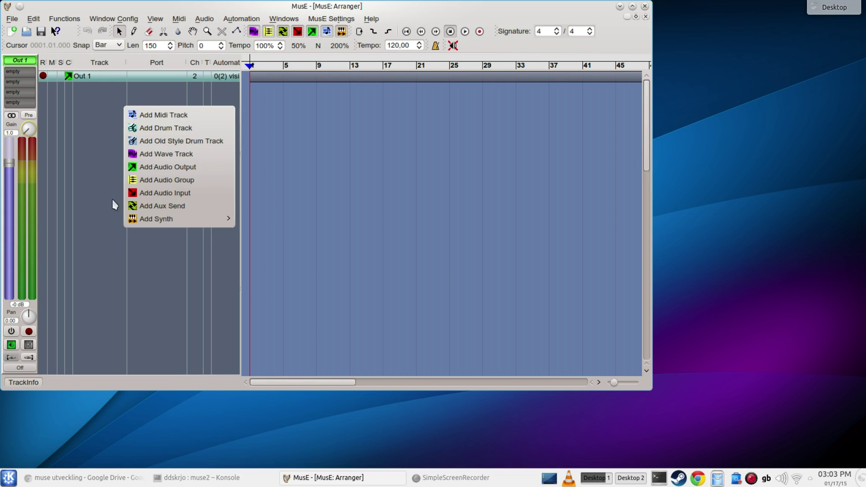
pyautogui.moveTo(157, 218)
pyautogui.moveTo(265, 286)
pyautogui.scroll(-4, 386, 293)
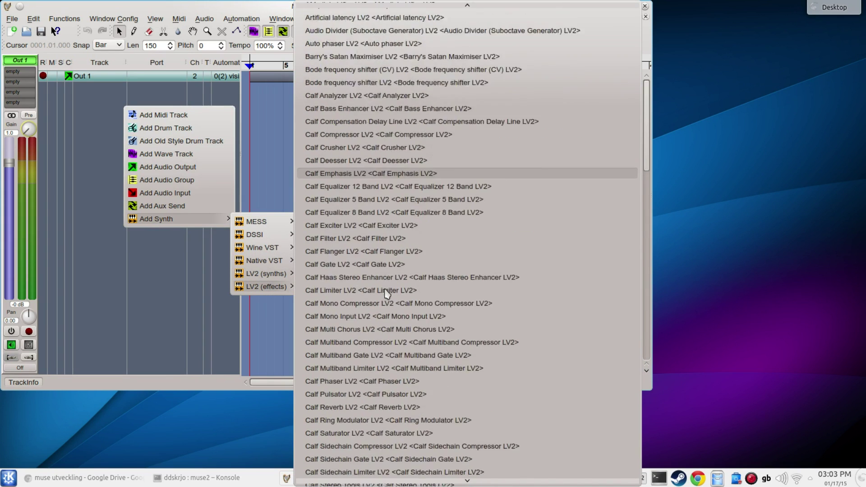
pyautogui.scroll(-4, 386, 293)
pyautogui.scroll(-3, 386, 293)
pyautogui.scroll(-3, 386, 293)
pyautogui.scroll(-4, 386, 293)
pyautogui.scroll(-4, 386, 293)
pyautogui.scroll(-3, 386, 293)
pyautogui.scroll(-4, 386, 293)
pyautogui.scroll(-4, 386, 293)
pyautogui.scroll(-2, 386, 293)
pyautogui.scroll(-3, 386, 293)
pyautogui.scroll(-4, 386, 293)
pyautogui.scroll(-5, 386, 293)
pyautogui.scroll(-4, 386, 293)
pyautogui.scroll(-4, 386, 293)
pyautogui.scroll(-4, 386, 293)
pyautogui.scroll(-3, 386, 293)
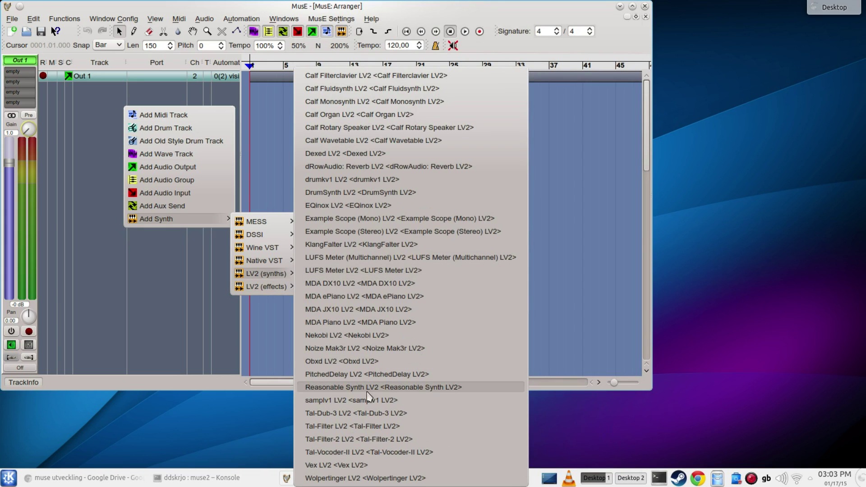
pyautogui.click(332, 452)
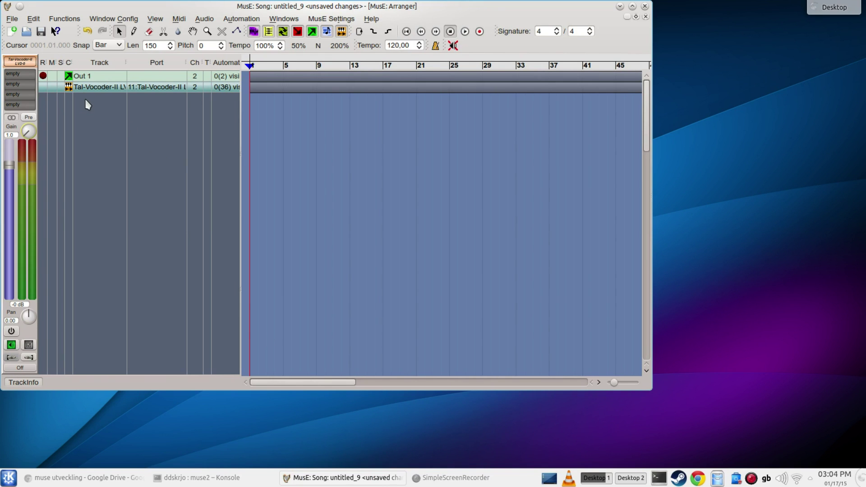
# Show the Tal-Vocoder-II's X11UI control window and nudge it slightly upward
pyautogui.rightClick(144, 87)
pyautogui.click(173, 103)
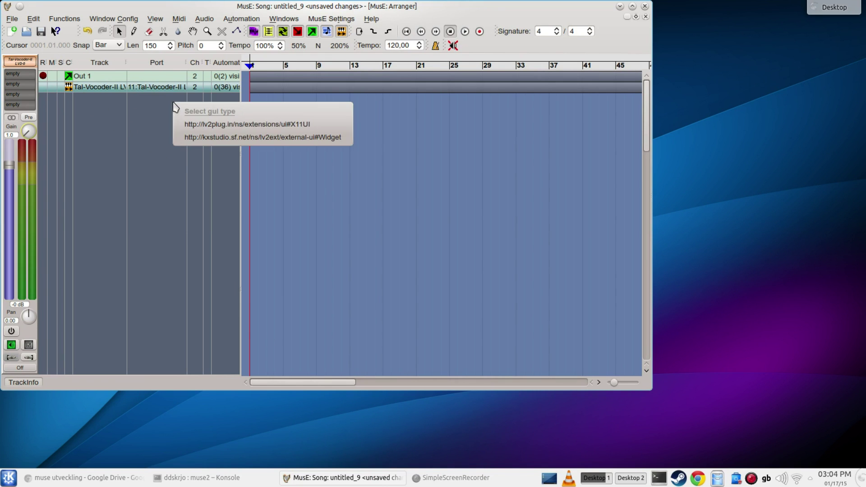
pyautogui.click(223, 124)
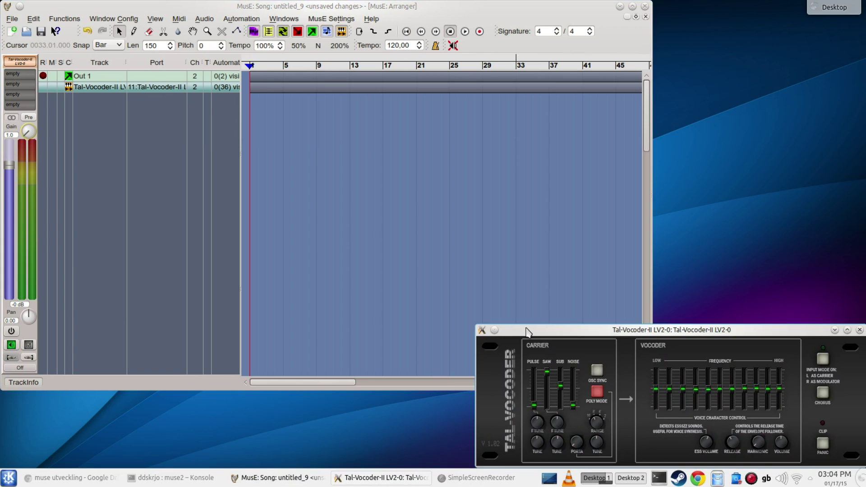
pyautogui.moveTo(526, 331); pyautogui.dragTo(518, 304)
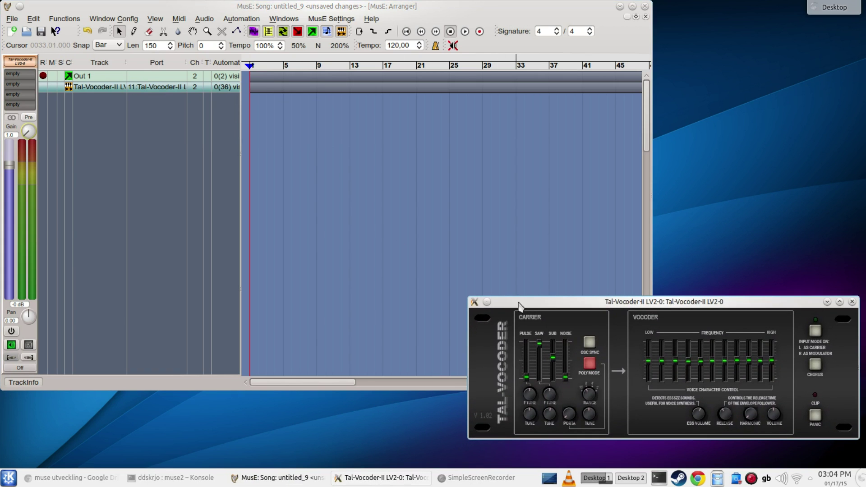
pyautogui.rightClick(99, 105)
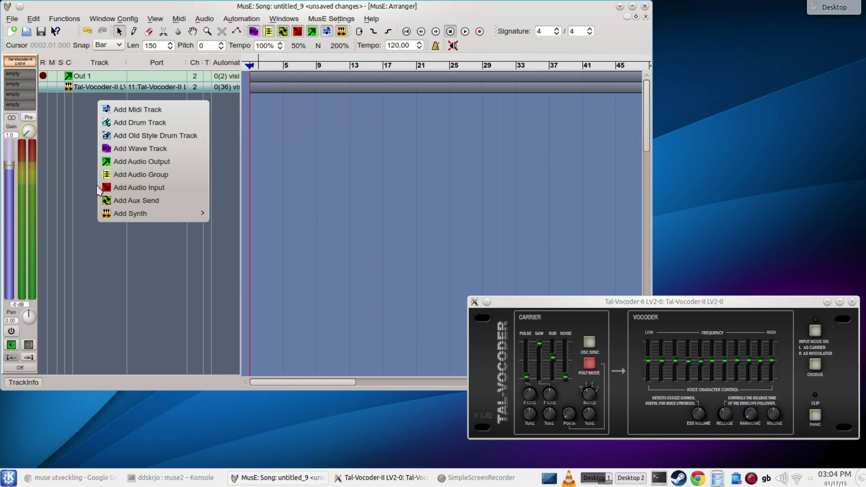
# Add an Audio Input track, Input 1, fed from system:capture_1
pyautogui.click(126, 192)
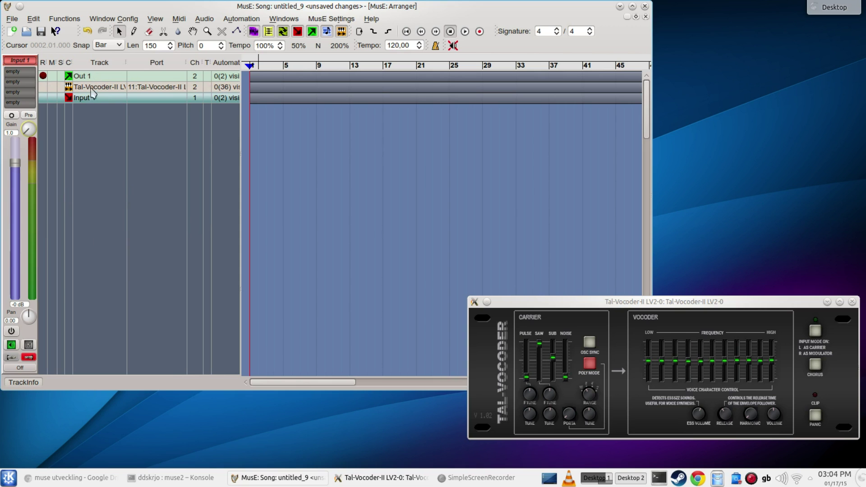
pyautogui.click(11, 357)
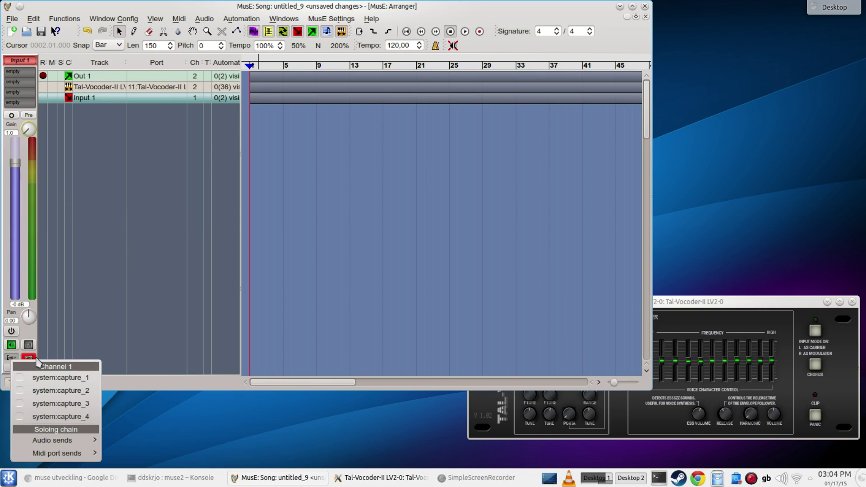
pyautogui.click(55, 378)
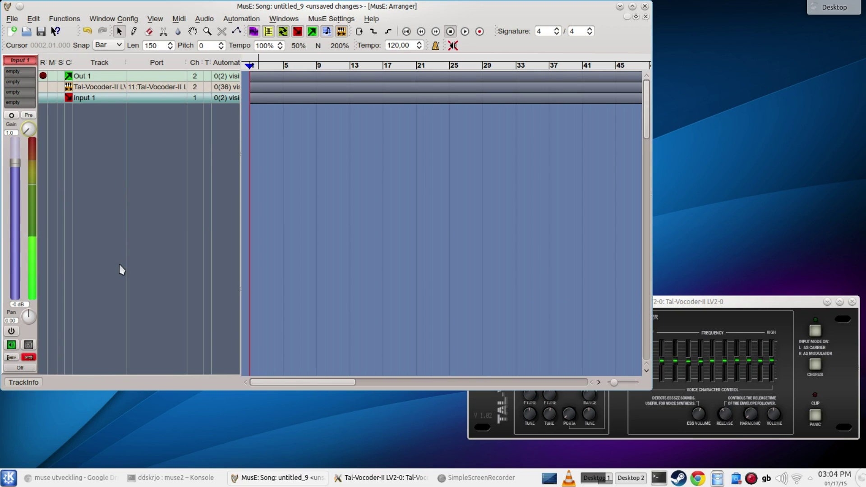
# Route Input 1's output to Tal-Vocoder-II LV2-0 Channel 1 and 2, unchecking Out 1
pyautogui.click(30, 357)
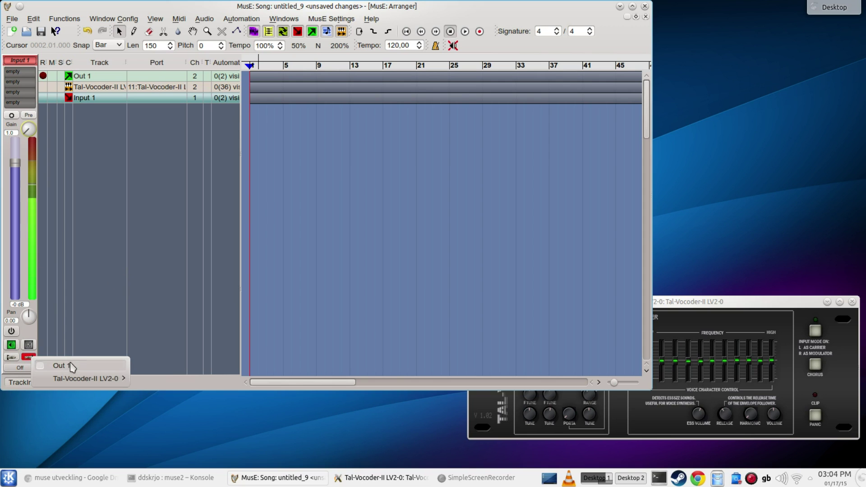
pyautogui.click(67, 365)
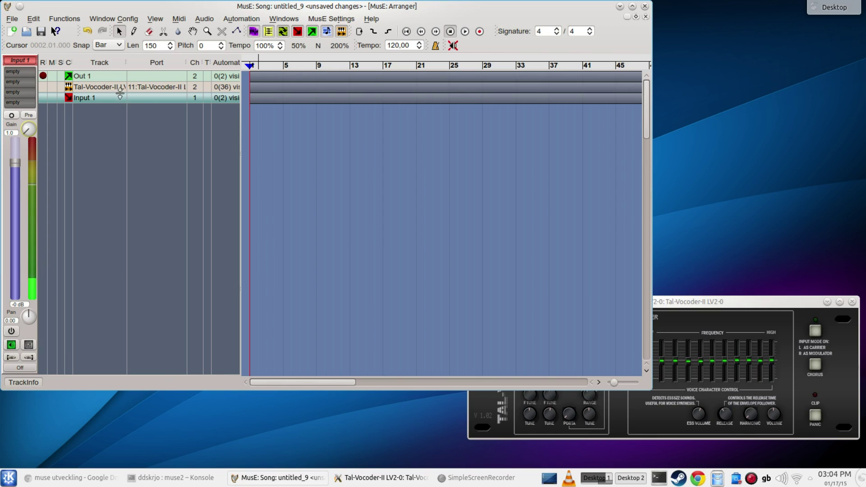
pyautogui.click(30, 358)
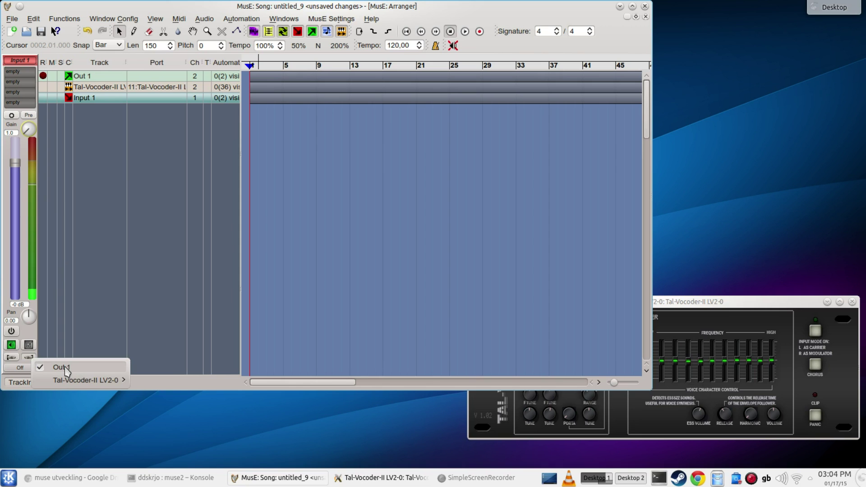
pyautogui.click(67, 370)
pyautogui.moveTo(85, 380)
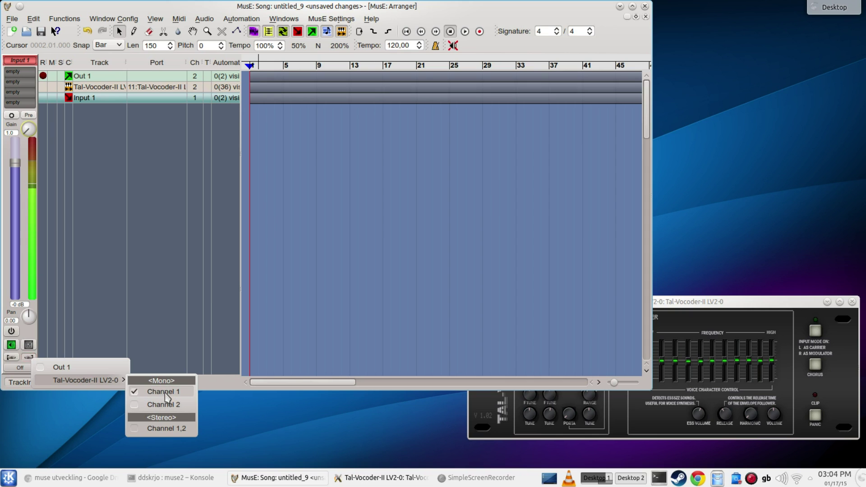
pyautogui.click(165, 396)
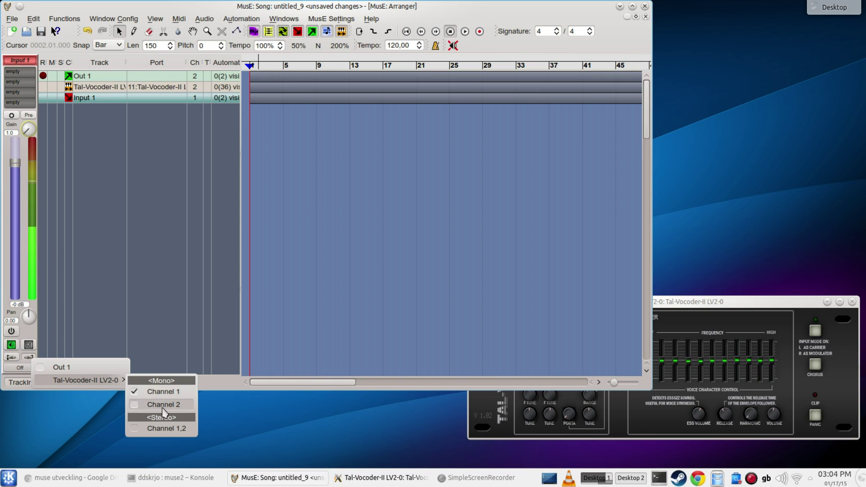
pyautogui.click(189, 285)
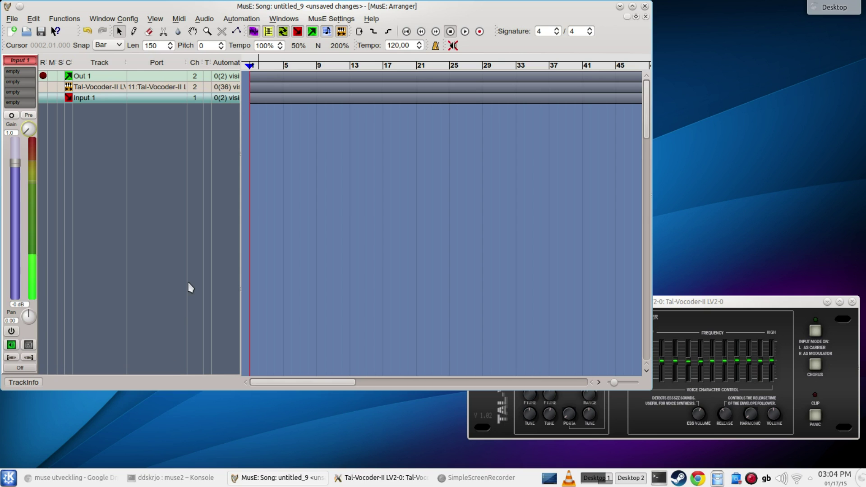
# Turn on the Tal-Vocoder-II's INPUT MODE so its indicator lights green
pyautogui.click(710, 301)
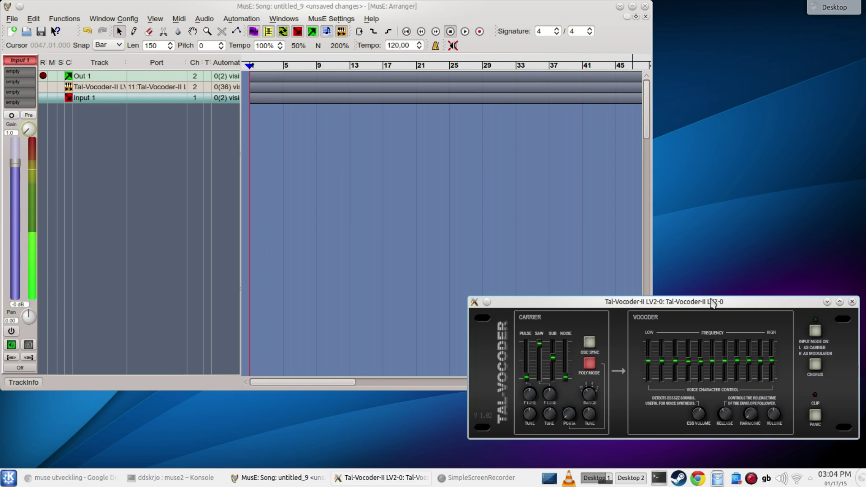
pyautogui.click(813, 332)
# Add MIDI Track 1 on port 11:Tal-Vocoder-II LV2-0 and arm it for recording
pyautogui.rightClick(84, 111)
pyautogui.click(114, 121)
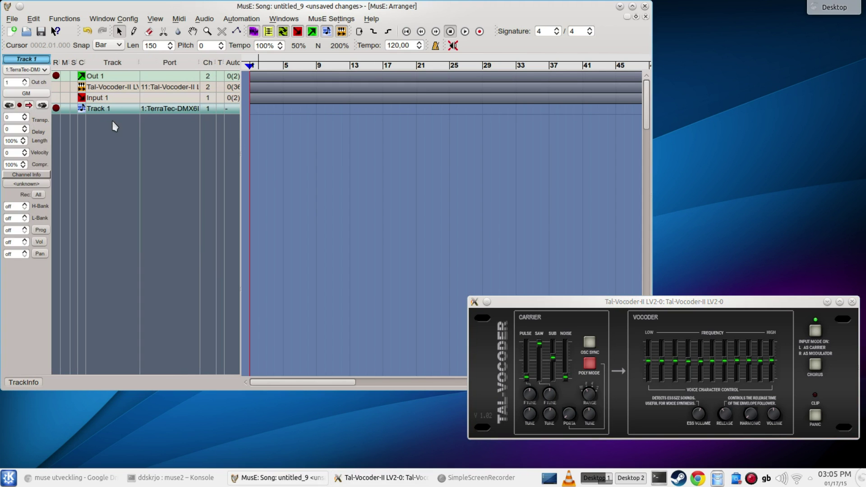
pyautogui.click(162, 109)
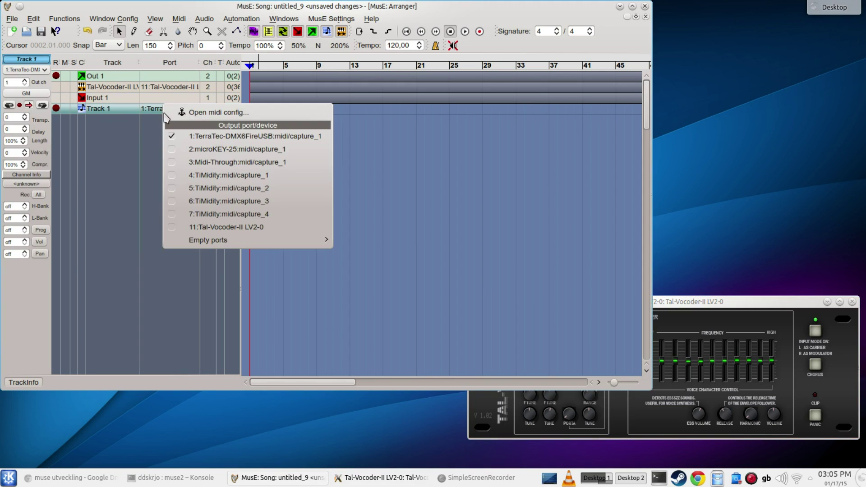
pyautogui.click(176, 227)
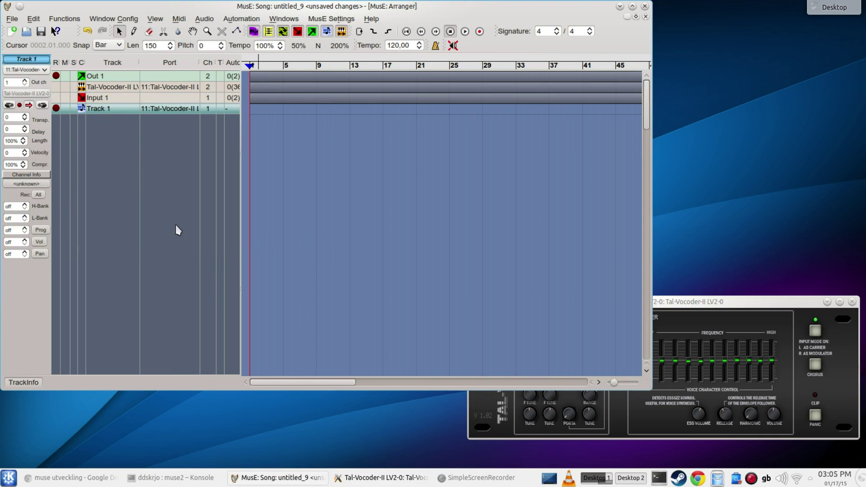
pyautogui.click(57, 109)
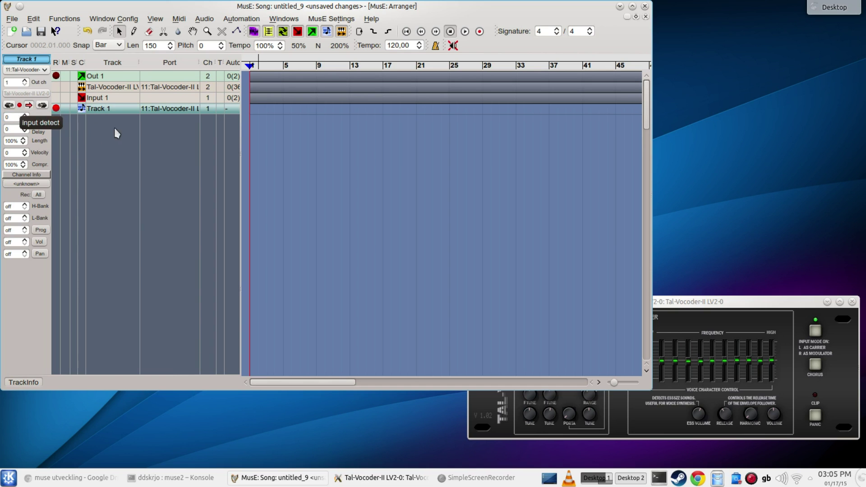
# Select the Input 1 track, then the Tal-Vocoder-II track, to view their settings
pyautogui.click(113, 98)
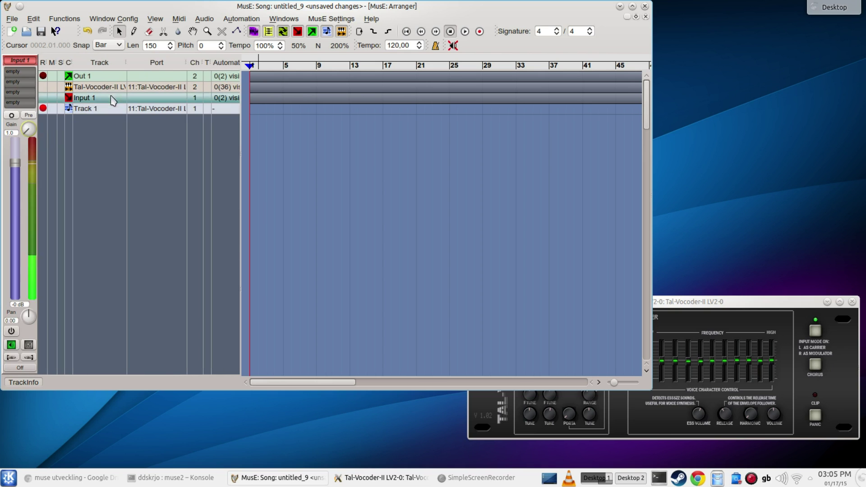
pyautogui.click(113, 88)
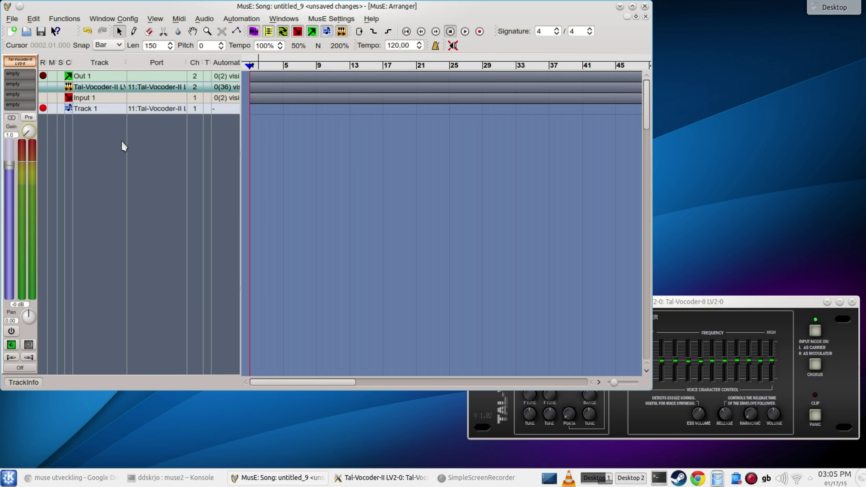